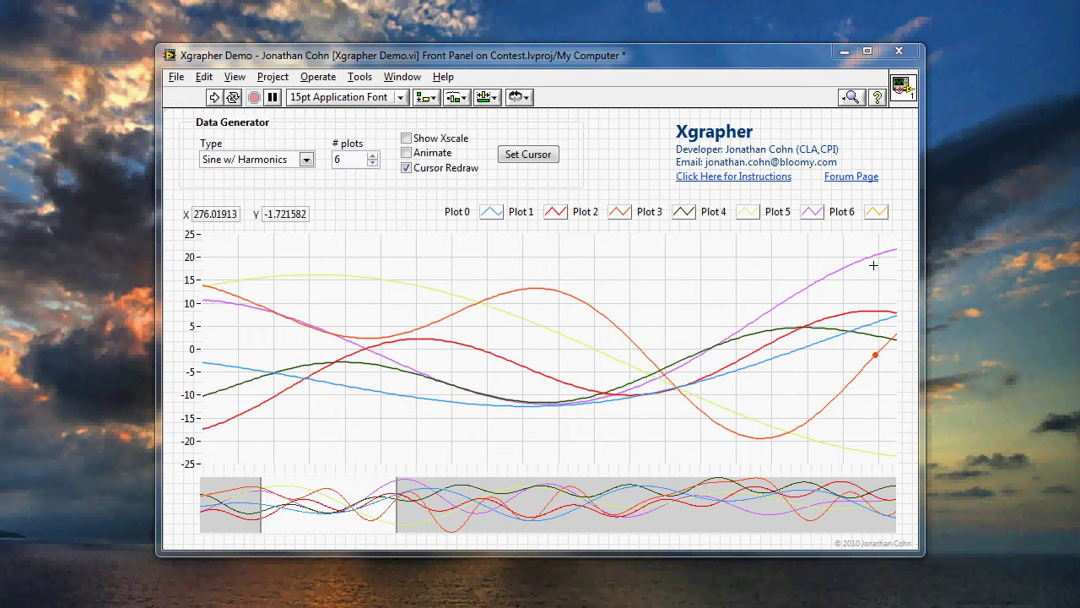
Run the Xgrapher Demo VI with Ctrl+R, keeping the data type at Sine w/ Harmonics.
{"action": "left_click", "coordinate": [544, 158]}
{"action": "key", "text": "ctrl+r"}
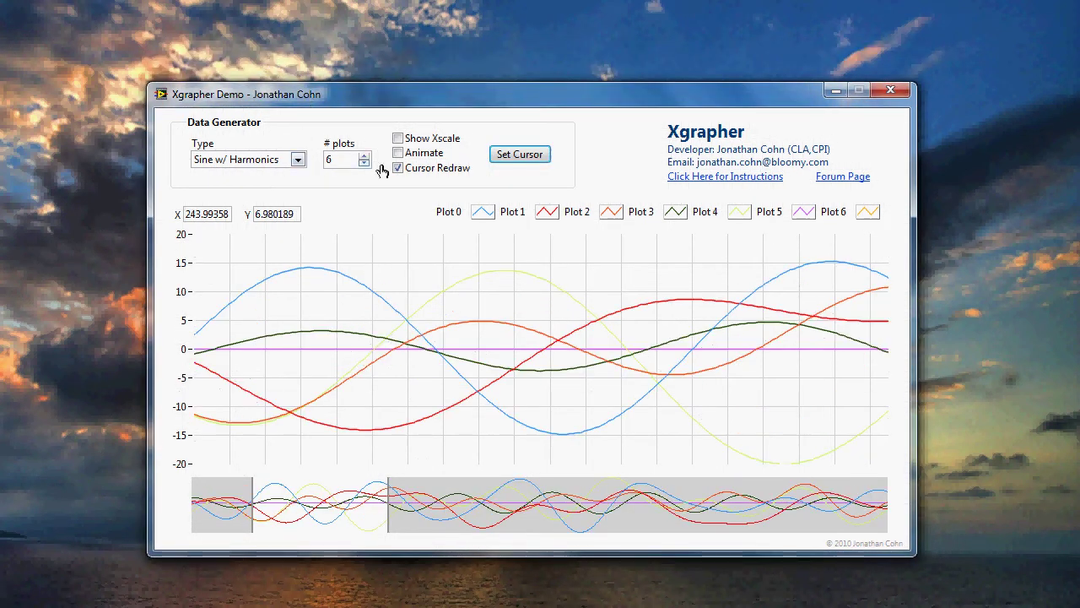
{"action": "left_click", "coordinate": [296, 162]}
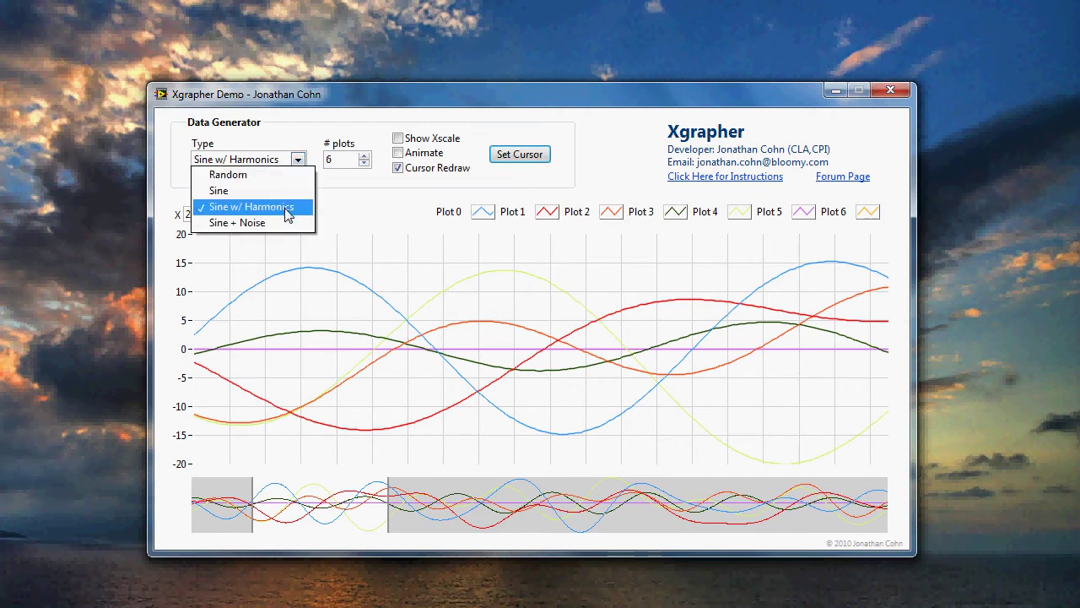
{"action": "left_click", "coordinate": [283, 140]}
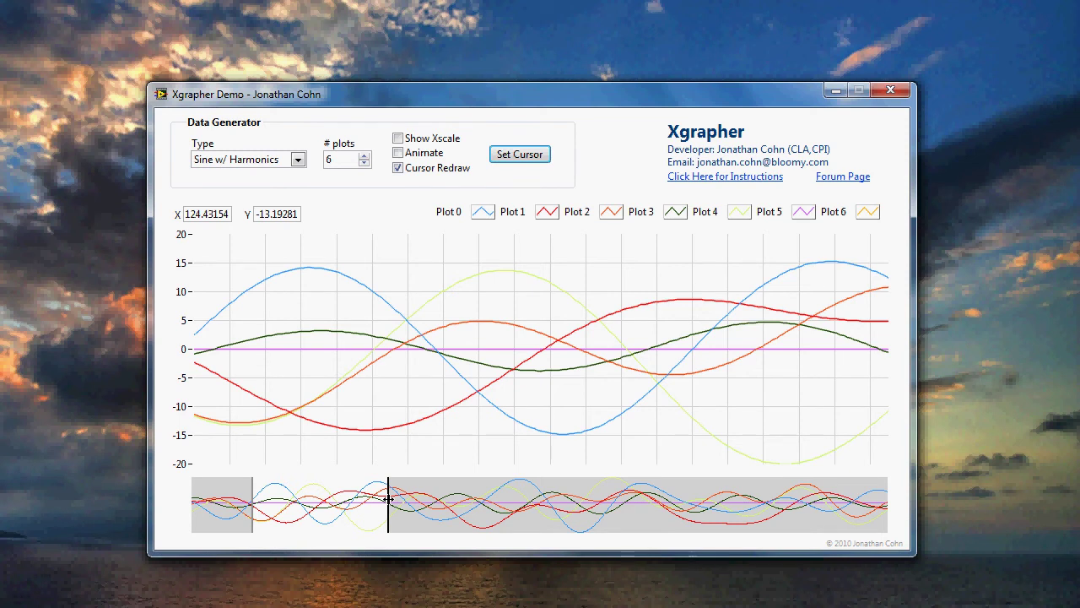
Drag the overview strip's left and right cursor lines inward to narrow the main graph's range.
{"action": "left_click_drag", "start_coordinate": [388, 499], "coordinate": [490, 503]}
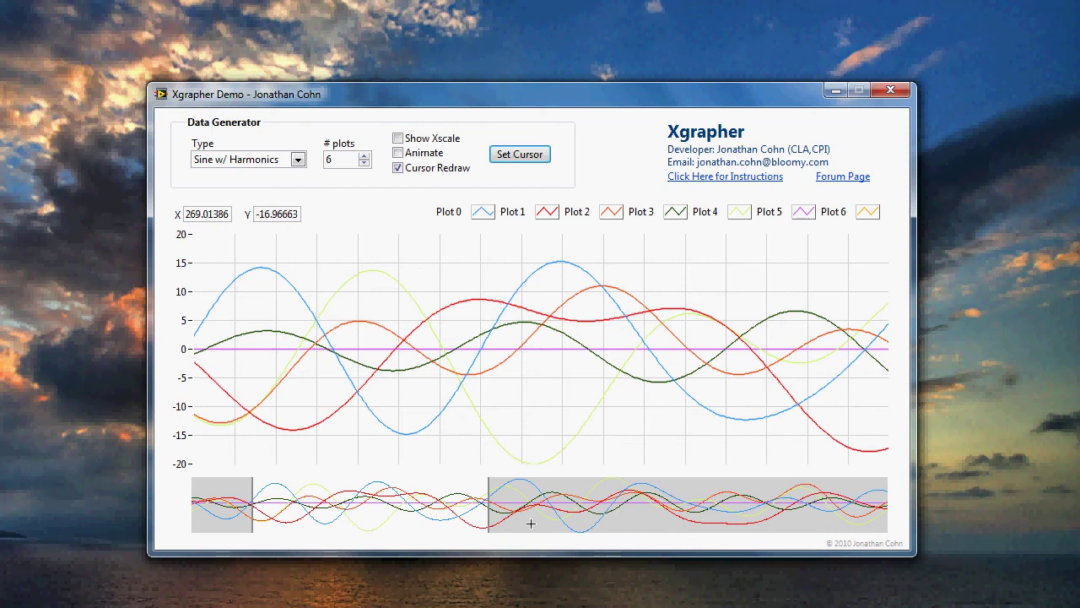
{"action": "left_click_drag", "start_coordinate": [487, 504], "coordinate": [602, 505]}
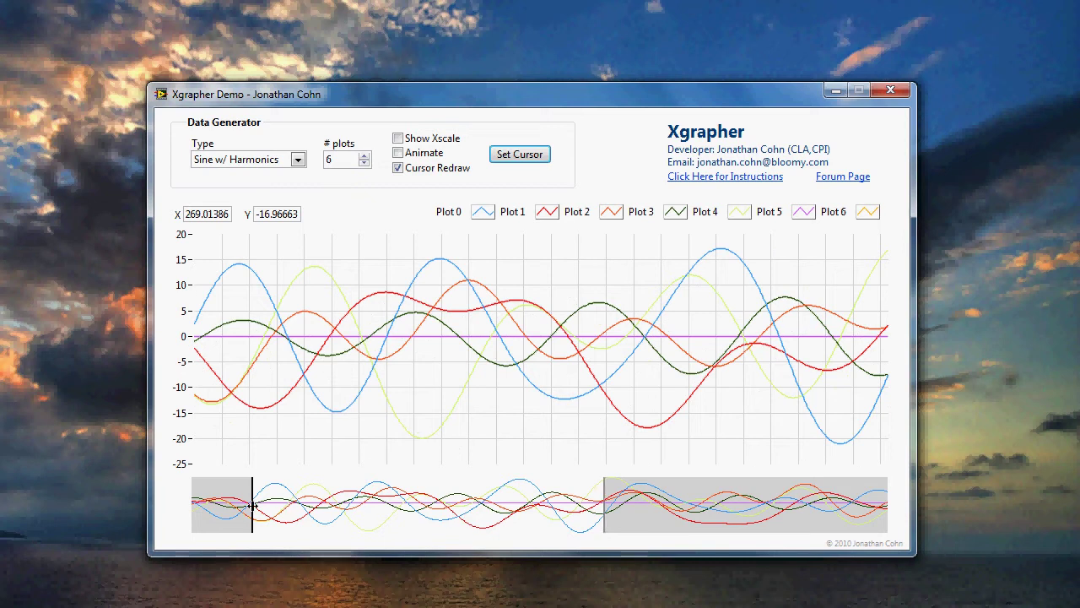
{"action": "left_click_drag", "start_coordinate": [253, 505], "coordinate": [393, 500]}
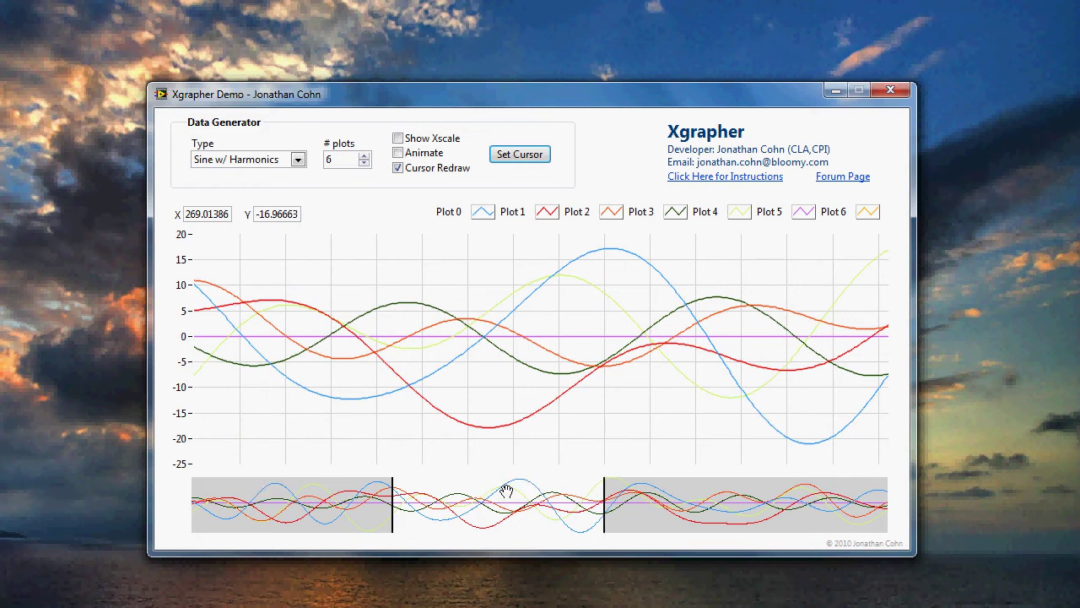
{"action": "left_click_drag", "start_coordinate": [395, 510], "coordinate": [485, 510]}
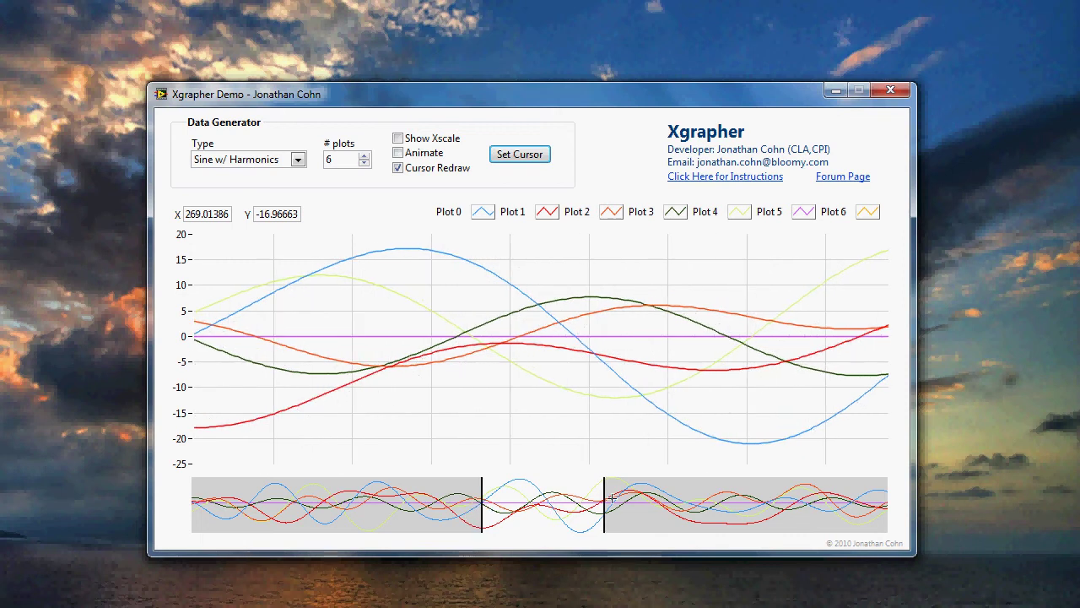
{"action": "left_click_drag", "start_coordinate": [605, 505], "coordinate": [537, 467]}
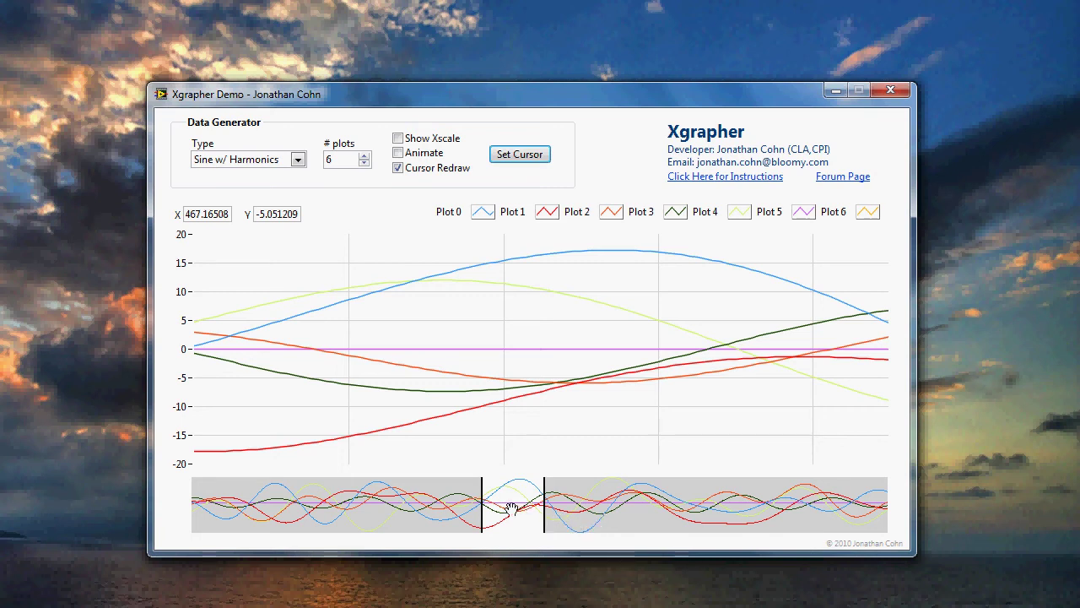
Widen the overview window to show several cycles and pan it toward later data.
{"action": "left_click_drag", "start_coordinate": [513, 505], "coordinate": [577, 503]}
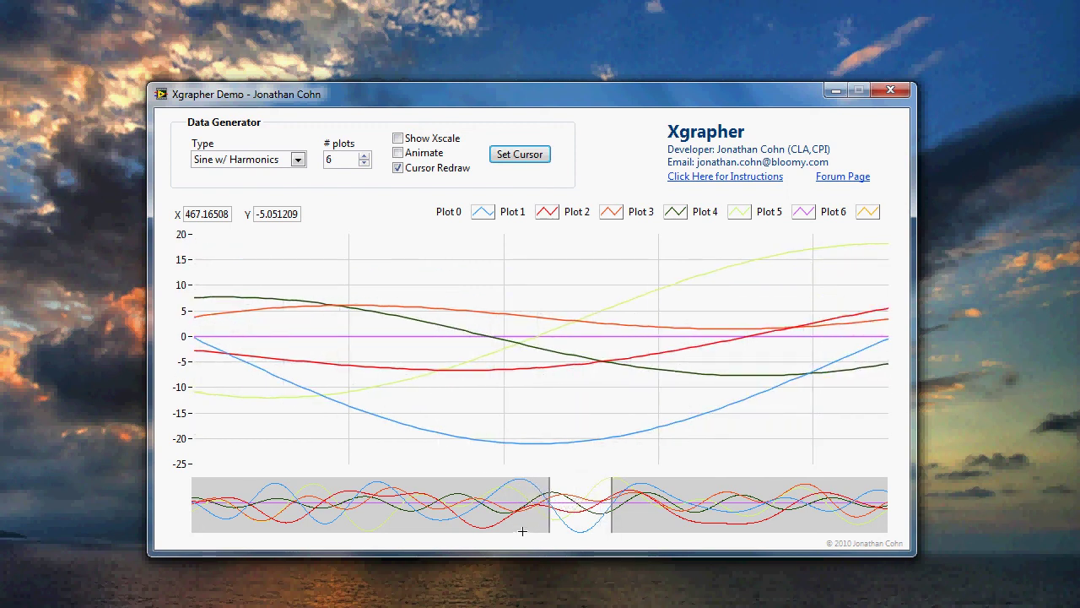
{"action": "left_click_drag", "start_coordinate": [550, 495], "coordinate": [407, 504]}
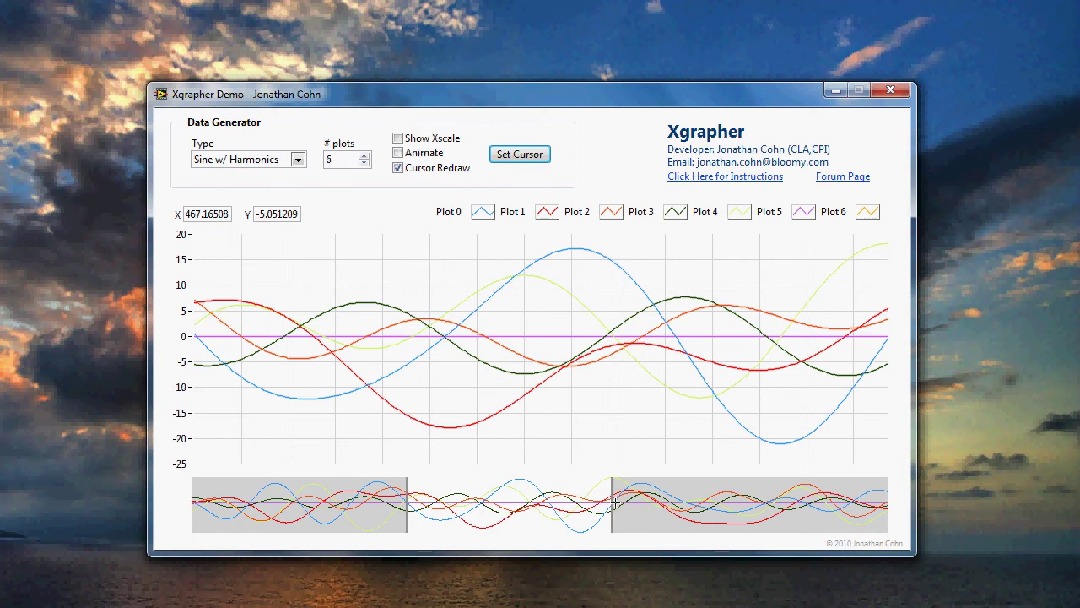
{"action": "left_click_drag", "start_coordinate": [616, 503], "coordinate": [627, 505]}
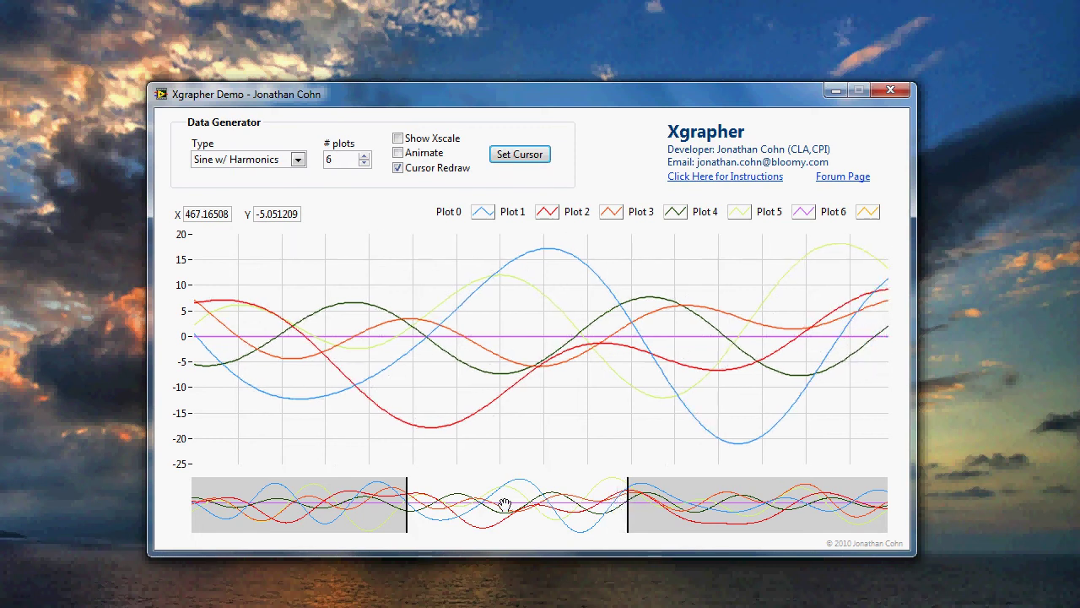
{"action": "left_click_drag", "start_coordinate": [504, 504], "coordinate": [548, 501]}
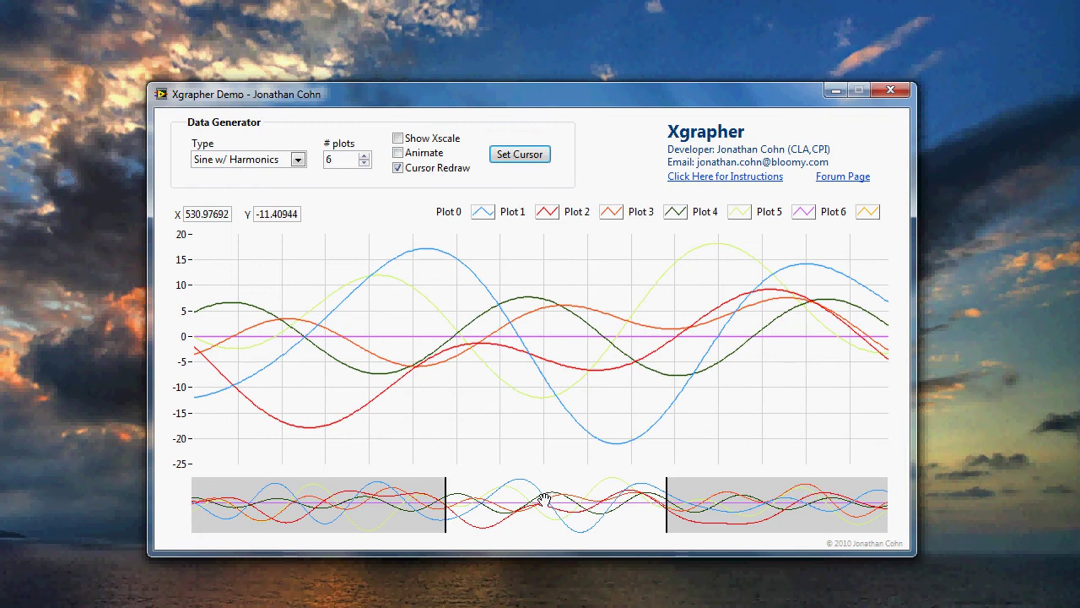
{"action": "left_click_drag", "start_coordinate": [542, 504], "coordinate": [577, 503]}
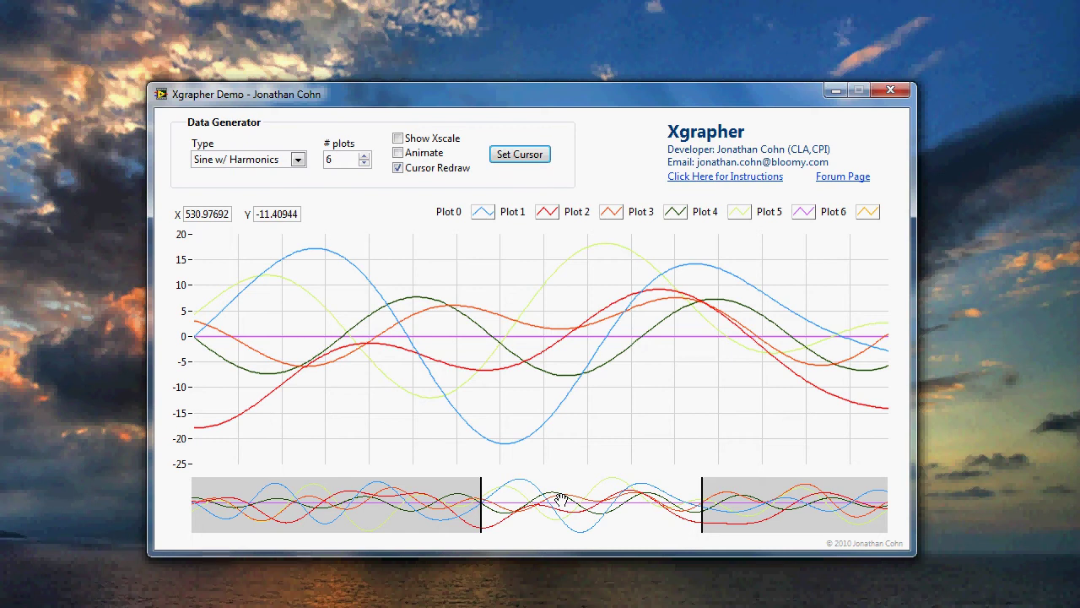
Drag the overview window back left and nudge its left edge, giving readout X 505.41.
{"action": "left_click_drag", "start_coordinate": [558, 501], "coordinate": [863, 502]}
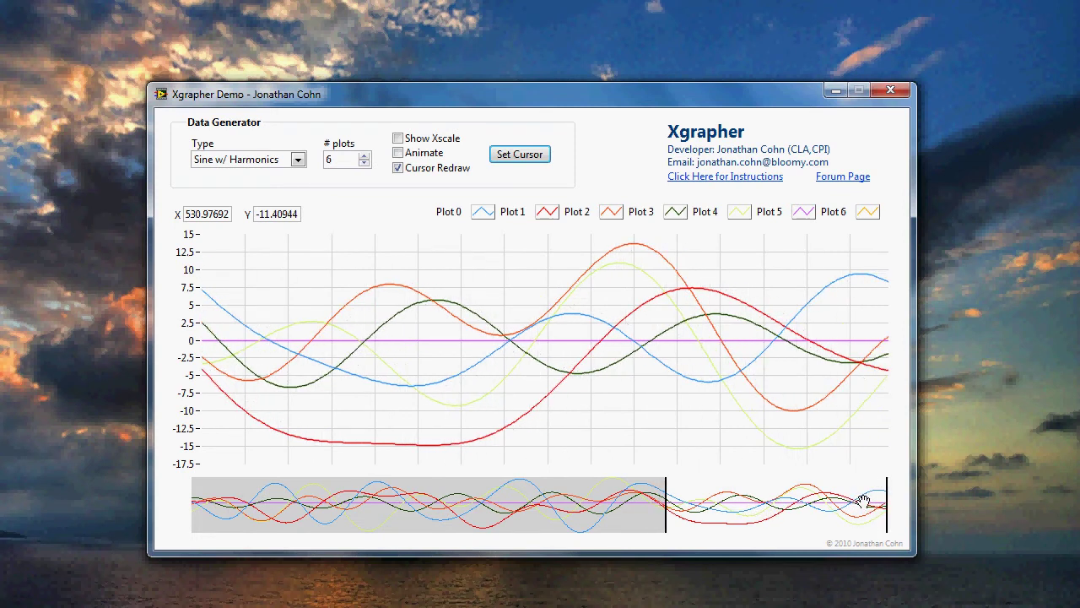
{"action": "left_click_drag", "start_coordinate": [852, 501], "coordinate": [568, 509]}
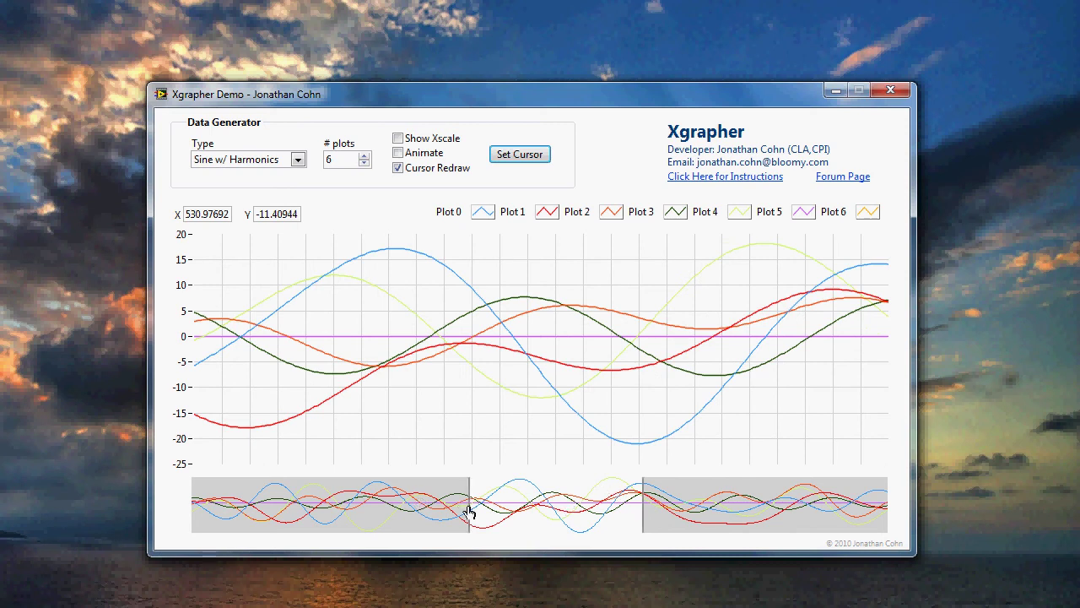
{"action": "left_click_drag", "start_coordinate": [470, 506], "coordinate": [776, 504]}
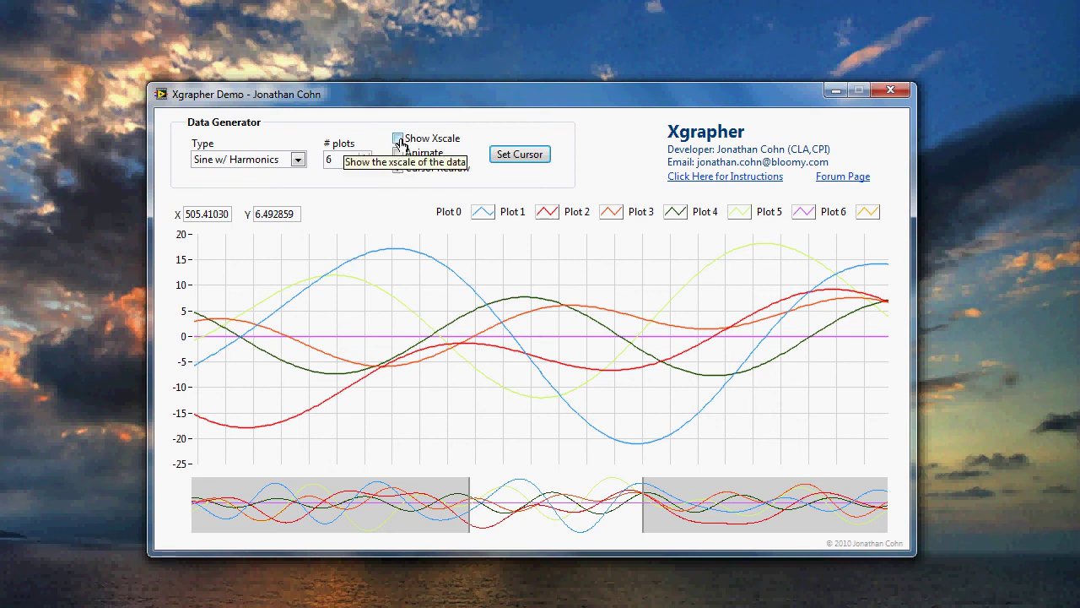
Check Show Xscale so the graph displays an x-axis from 399 to 648.
{"action": "left_click", "coordinate": [399, 140]}
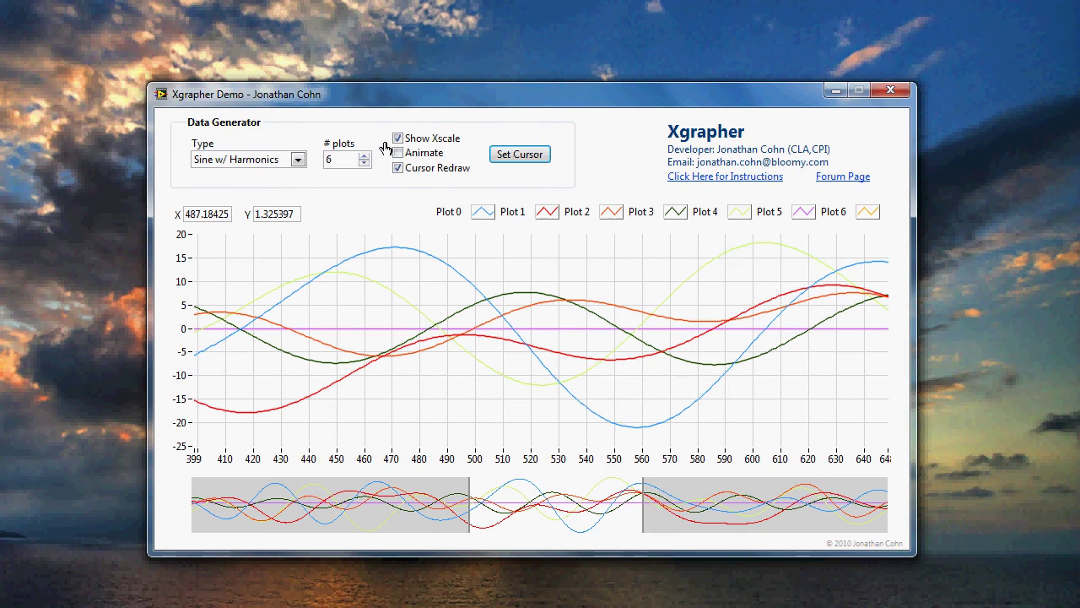
Set the cursors to Left 100 and Right 300, then pan the view to about 162–362.
{"action": "left_click", "coordinate": [519, 157]}
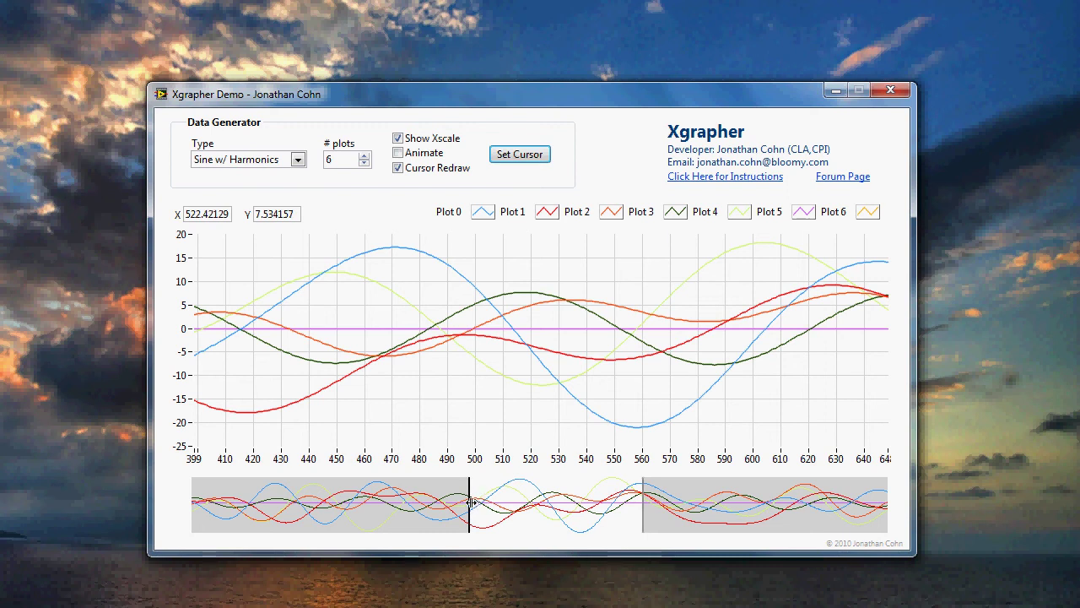
{"action": "left_click", "coordinate": [519, 154]}
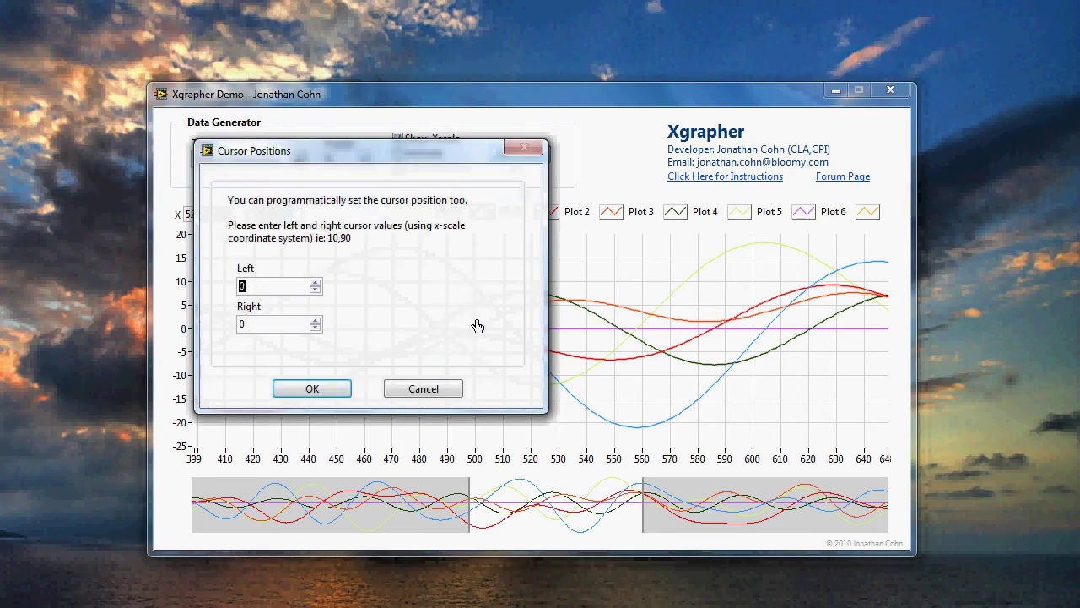
{"action": "type", "text": "100"}
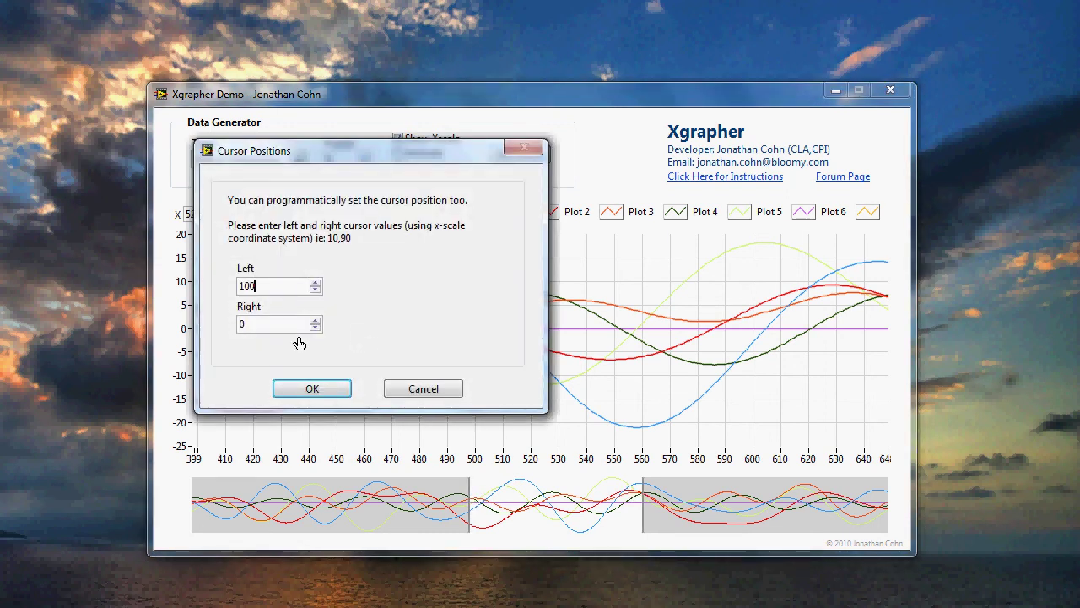
{"action": "left_click", "coordinate": [286, 323]}
{"action": "type", "text": "300"}
{"action": "left_click", "coordinate": [313, 387]}
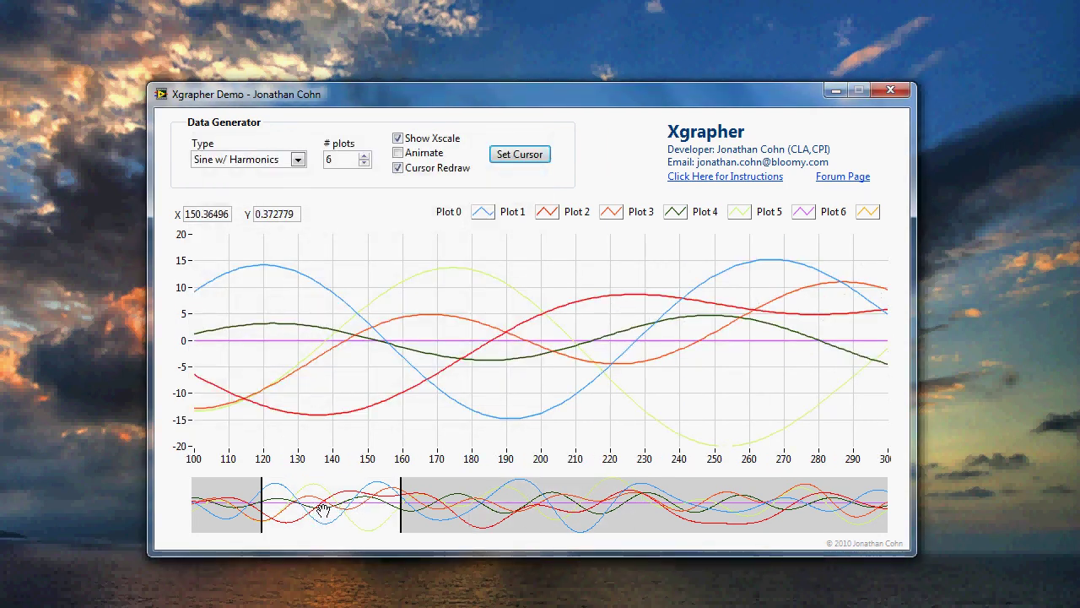
{"action": "left_click_drag", "start_coordinate": [324, 509], "coordinate": [366, 506]}
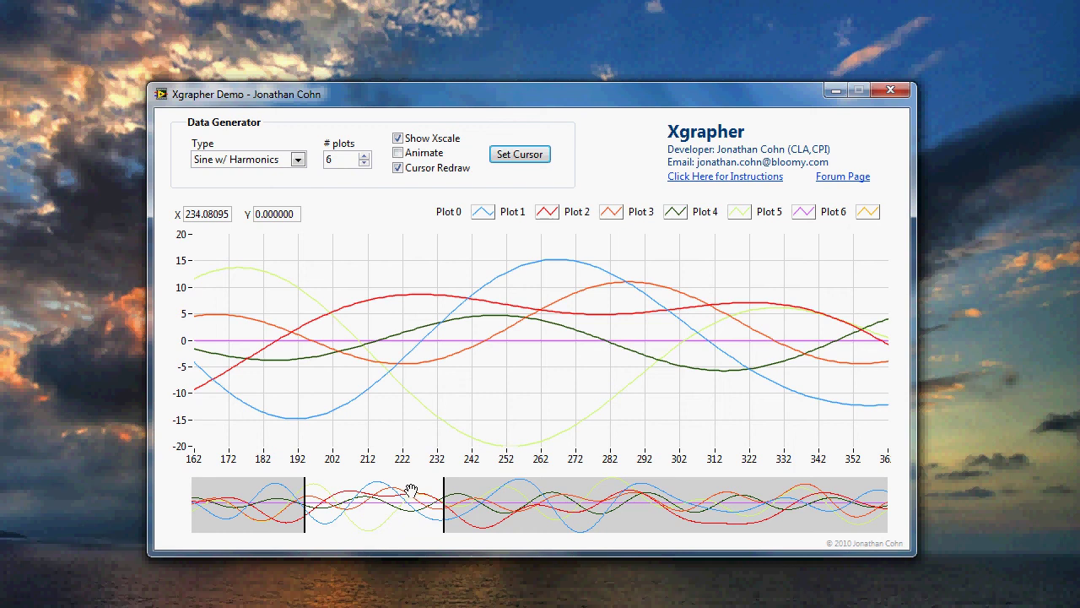
Slide the readout point along the zero line, turn off Cursor Redraw, and widen the view rightward.
{"action": "left_click", "coordinate": [489, 352]}
{"action": "left_click_drag", "start_coordinate": [489, 352], "coordinate": [417, 192]}
{"action": "left_click", "coordinate": [398, 170]}
{"action": "left_click_drag", "start_coordinate": [444, 504], "coordinate": [656, 501]}
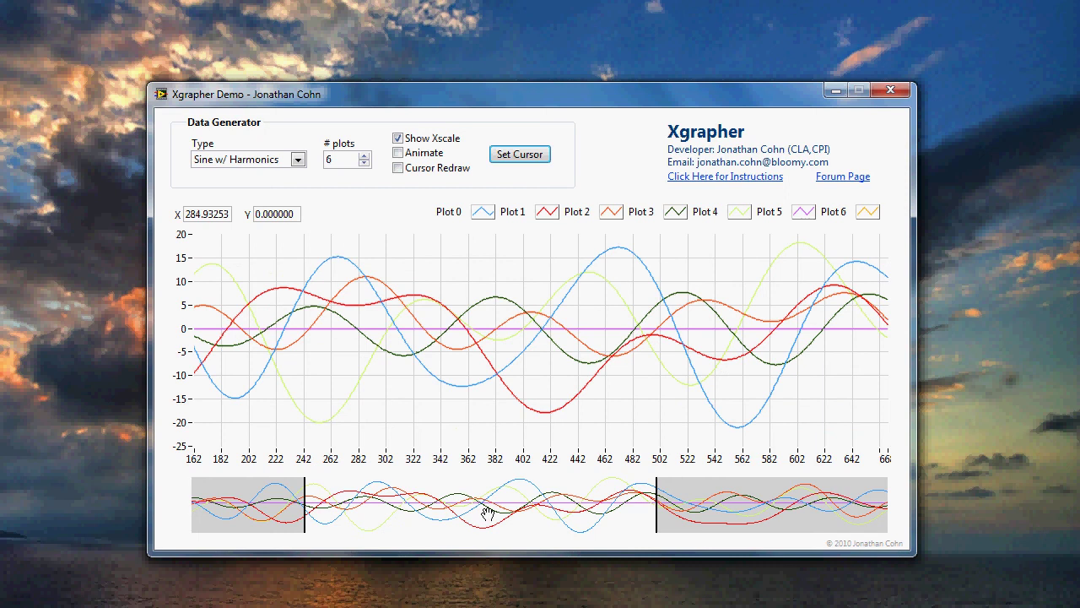
{"action": "left_click_drag", "start_coordinate": [448, 501], "coordinate": [657, 501]}
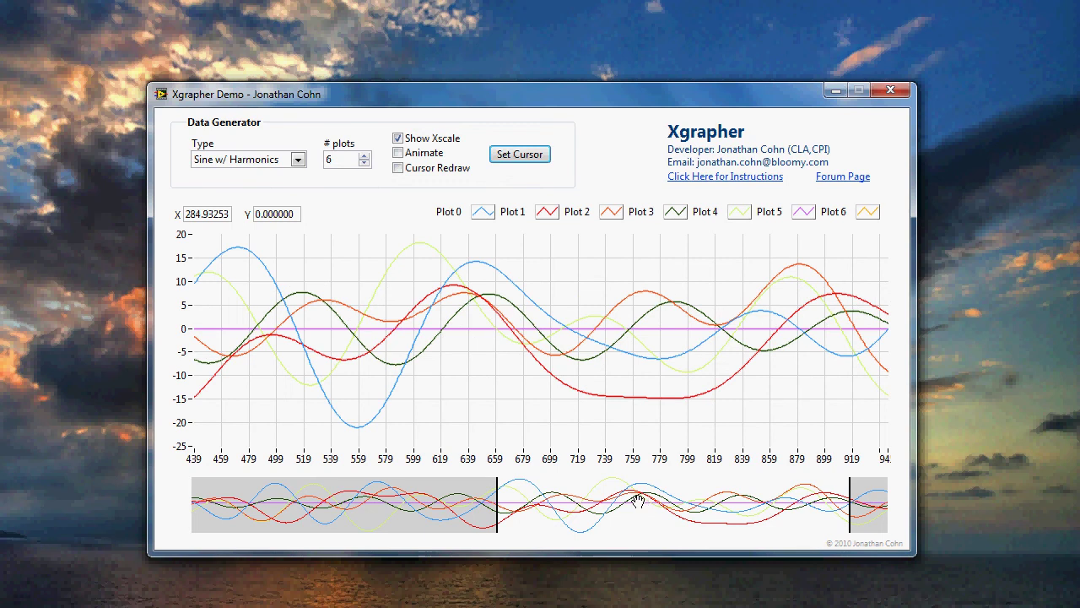
Turn Cursor Redraw back on and narrow the view to about 301–621.
{"action": "left_click", "coordinate": [404, 169]}
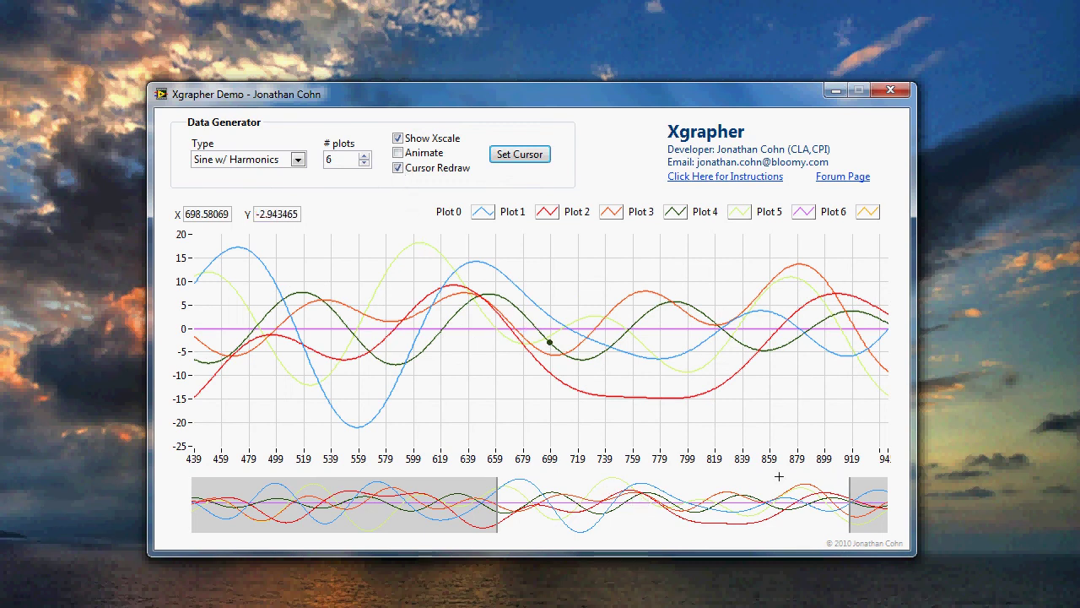
{"action": "left_click_drag", "start_coordinate": [851, 503], "coordinate": [715, 504]}
{"action": "left_click_drag", "start_coordinate": [629, 504], "coordinate": [537, 503]}
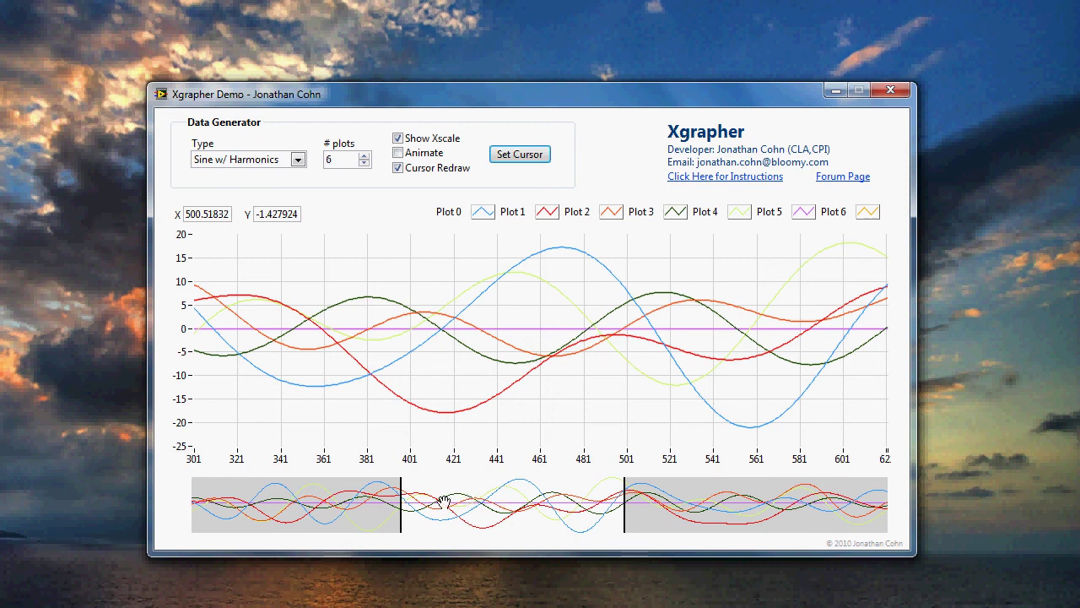
Use Select All to show the full 0–1000 range, then drag the right edge to about 550.
{"action": "right_click", "coordinate": [687, 491]}
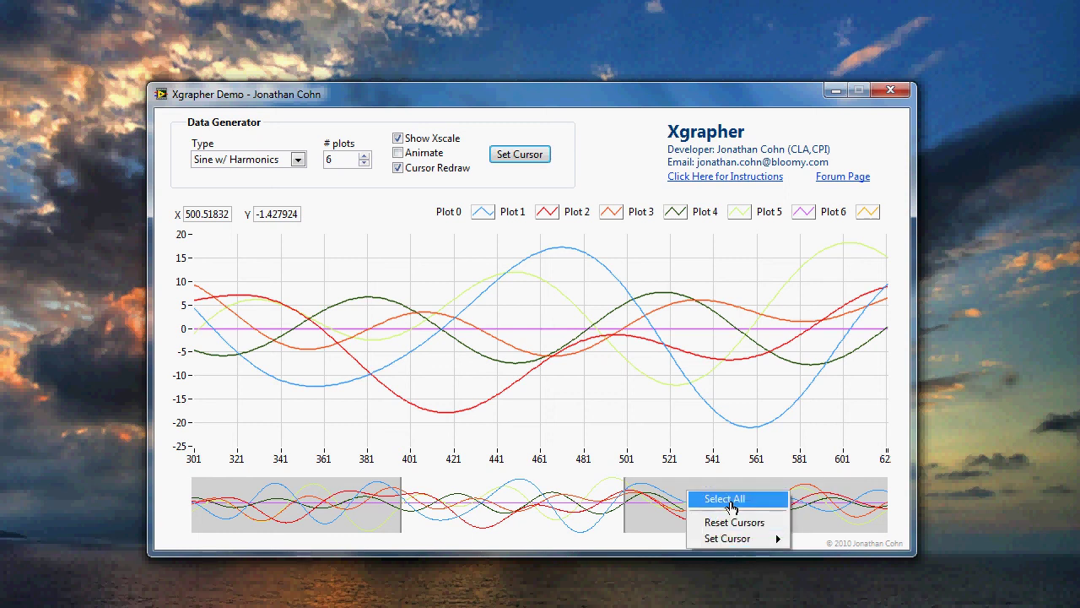
{"action": "left_click", "coordinate": [728, 499]}
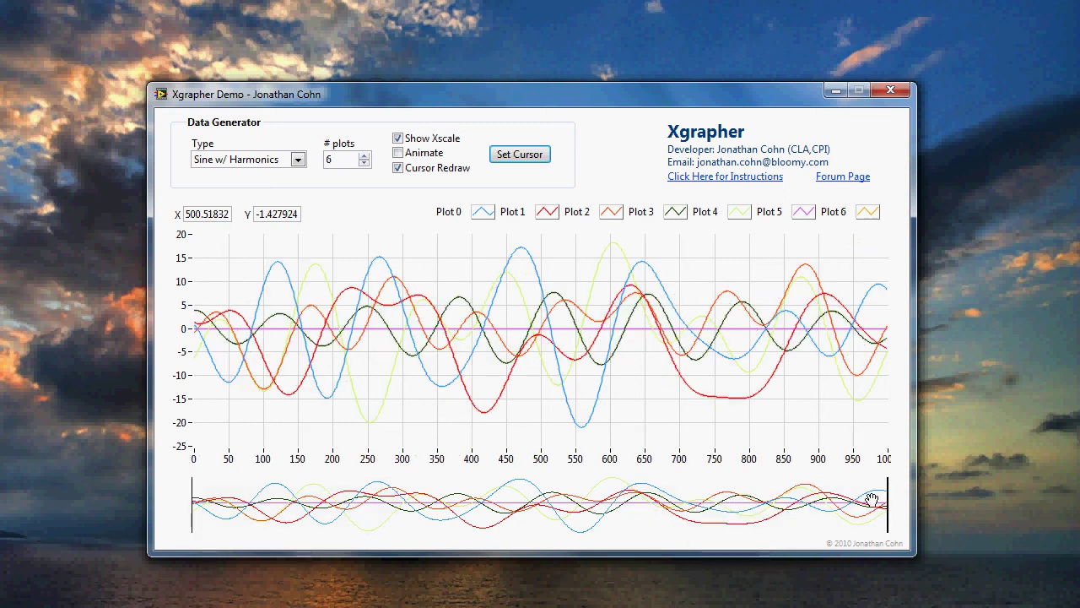
{"action": "left_click_drag", "start_coordinate": [886, 496], "coordinate": [581, 499]}
Place the right zoom limit using the overview's Set Cursor > Right menu.
{"action": "right_click", "coordinate": [713, 501]}
{"action": "mouse_move", "coordinate": [768, 538]}
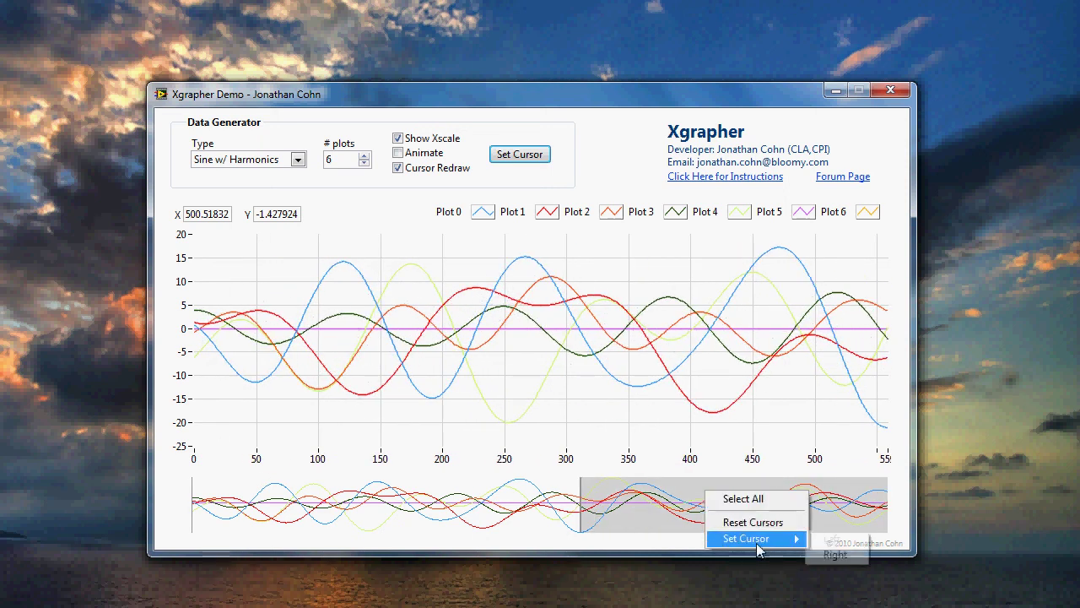
{"action": "left_click", "coordinate": [834, 555]}
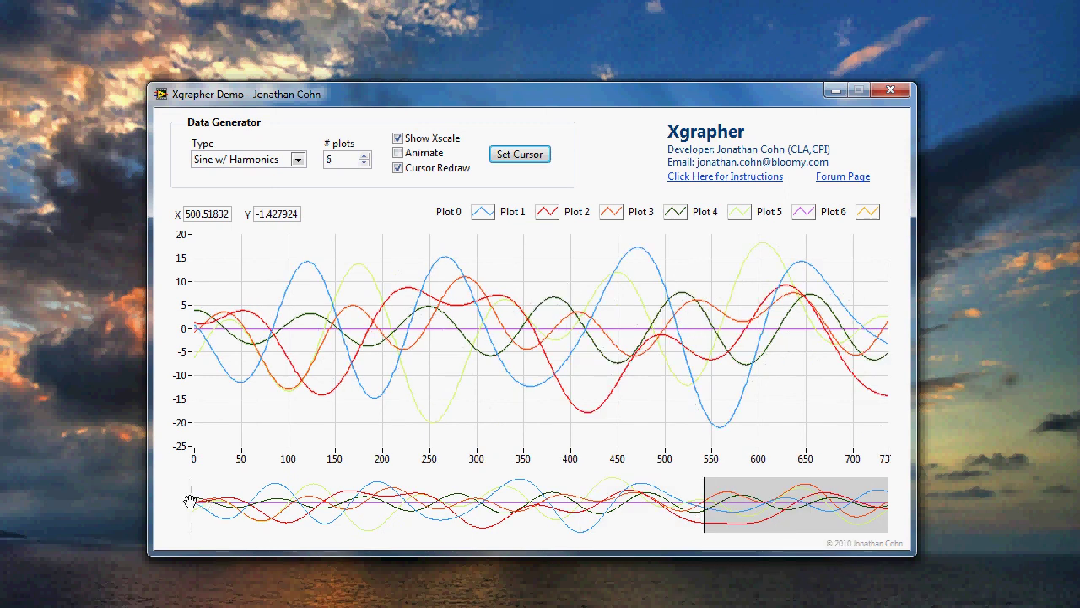
Move the left zoom limit with Set Cursor > Left so the graph starts at 513.
{"action": "left_click_drag", "start_coordinate": [193, 498], "coordinate": [455, 498]}
{"action": "right_click", "coordinate": [309, 503]}
{"action": "mouse_move", "coordinate": [388, 552]}
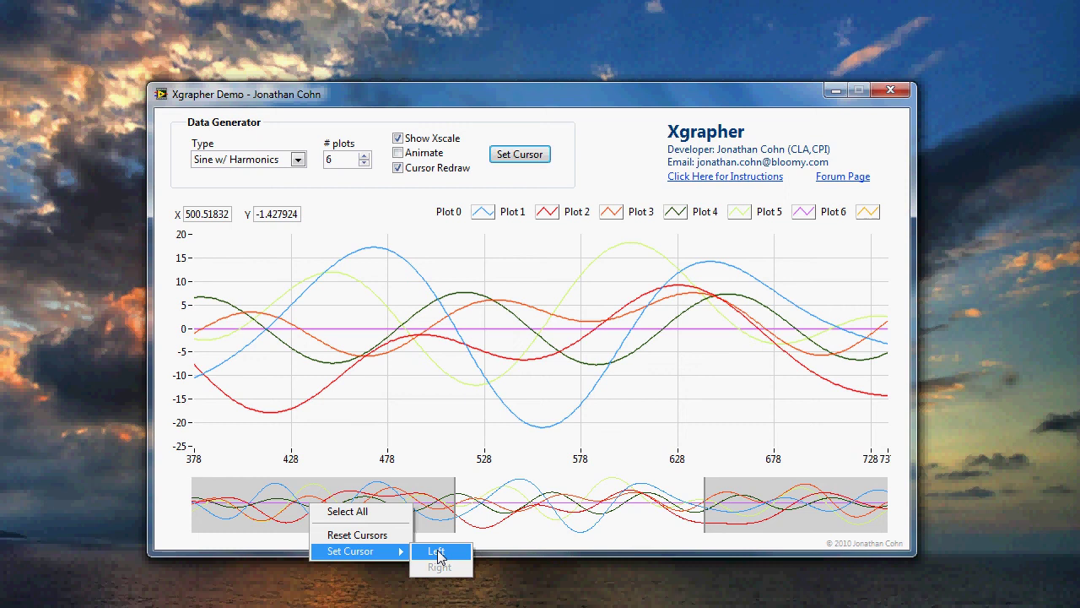
{"action": "left_click", "coordinate": [438, 555]}
{"action": "right_click", "coordinate": [549, 494]}
{"action": "mouse_move", "coordinate": [633, 542]}
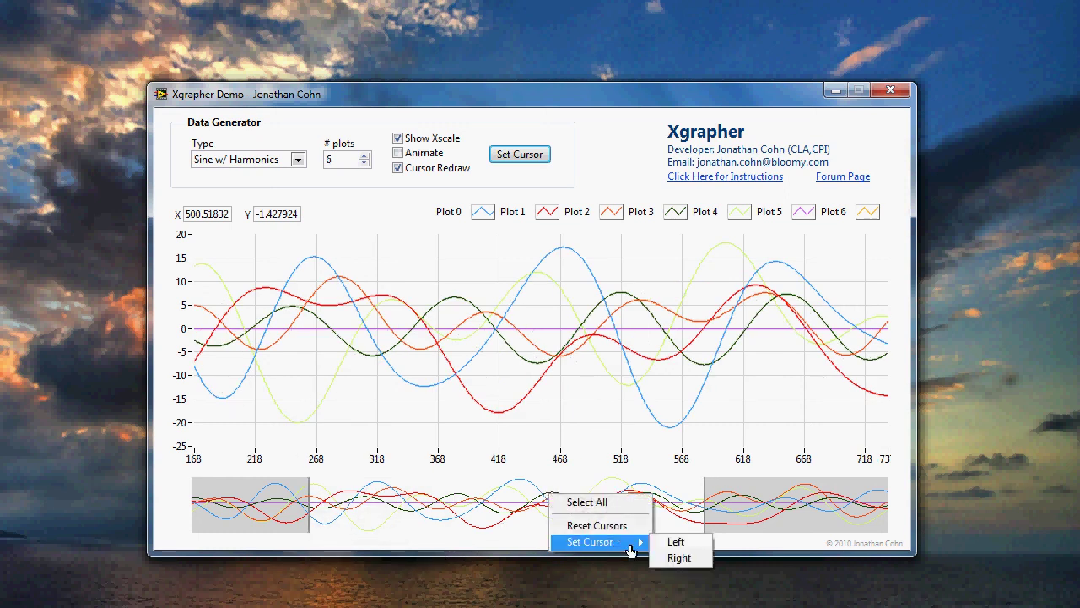
{"action": "left_click", "coordinate": [678, 543]}
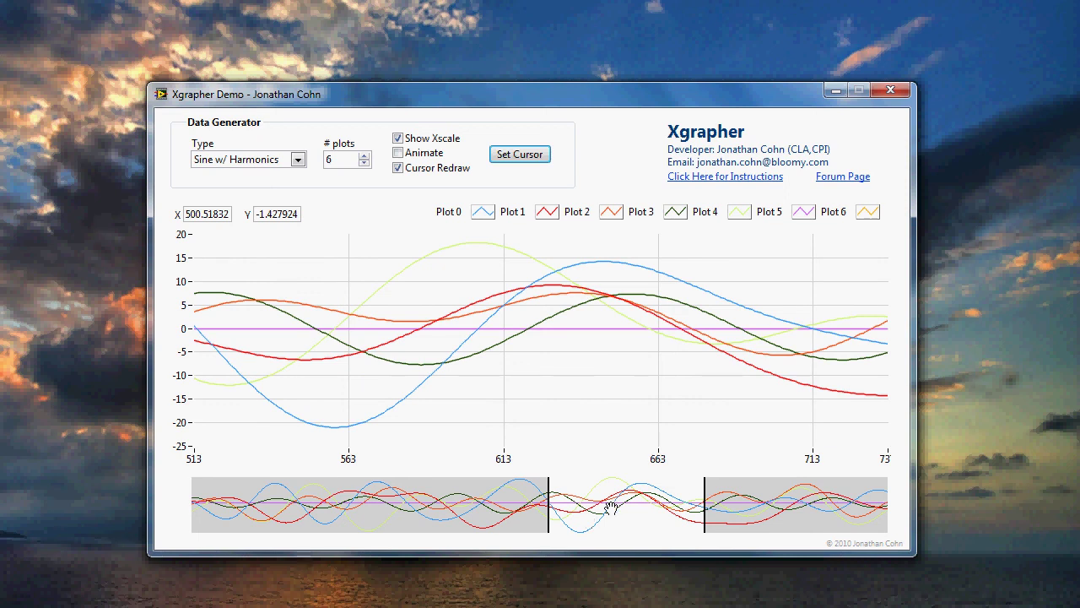
Drag the readout point onto the magenta zero-line plot, reading X 650.76, Y 0.
{"action": "left_click_drag", "start_coordinate": [591, 504], "coordinate": [623, 361]}
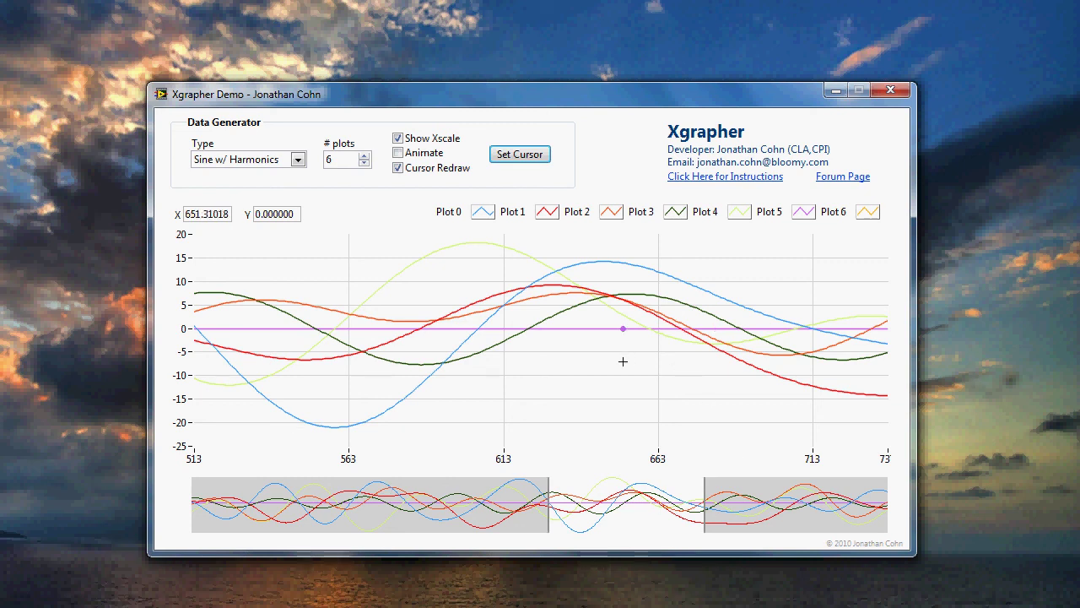
{"action": "left_click_drag", "start_coordinate": [623, 361], "coordinate": [621, 361]}
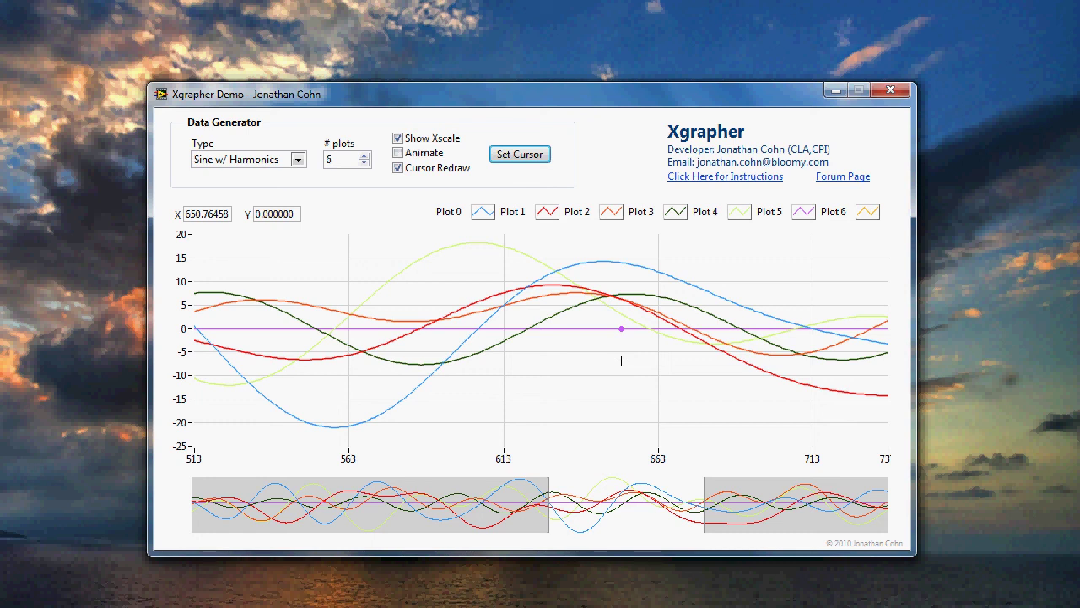